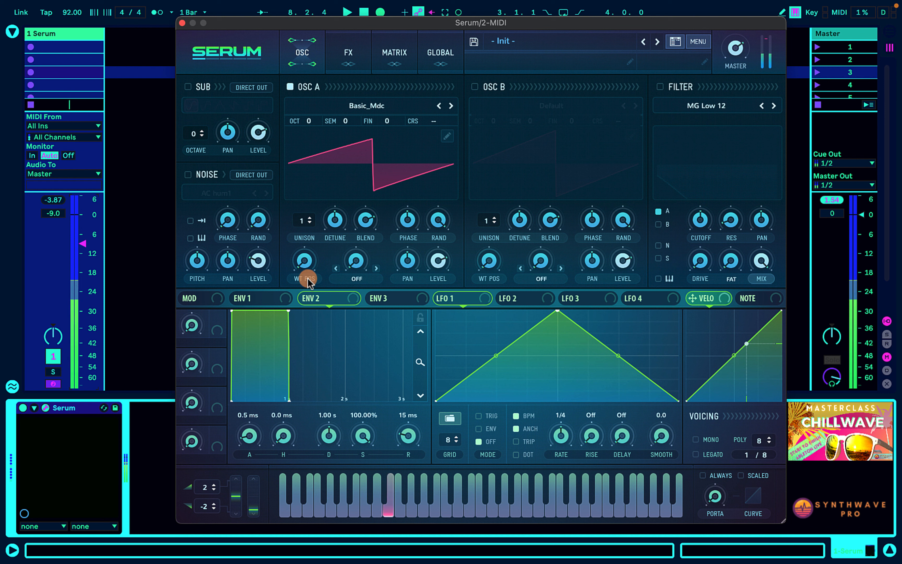
Step: Shift Oscillator A's wavetable position toward a square-like shape and lower its octave to -2, auditioning the sound
{"action": "left_click_drag", "start_coordinate": [305, 261], "coordinate": [330, 168]}
{"action": "key", "text": "d"}
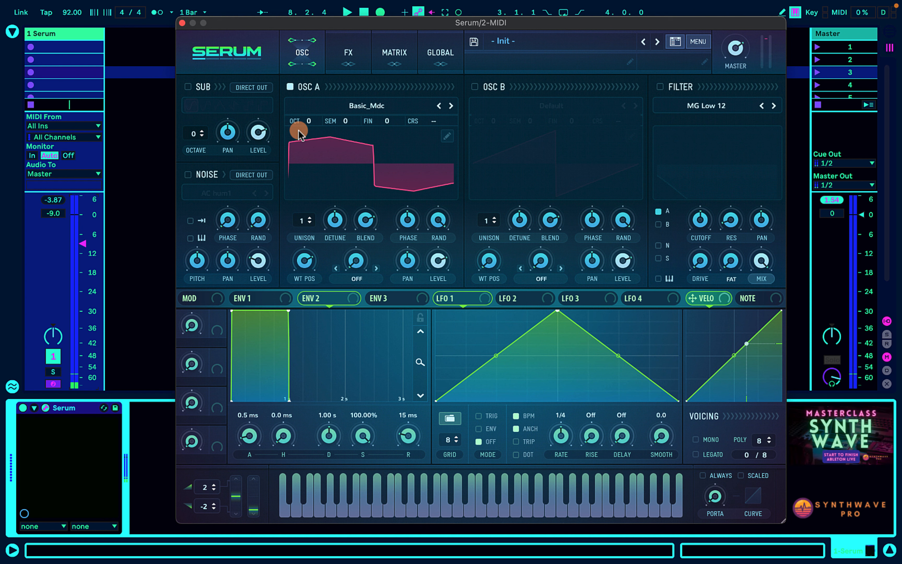
{"action": "left_click_drag", "start_coordinate": [309, 122], "coordinate": [308, 123]}
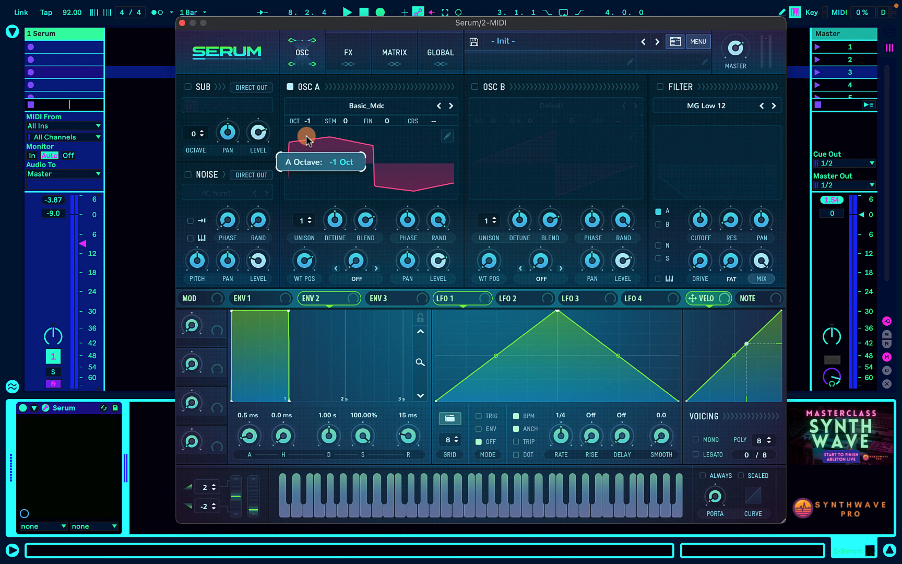
{"action": "key", "text": "d"}
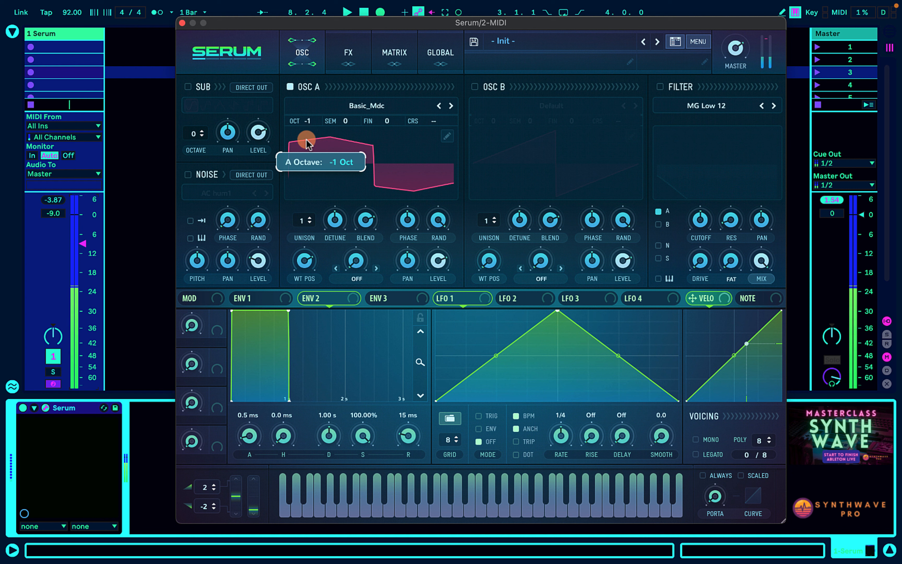
{"action": "key", "text": "d"}
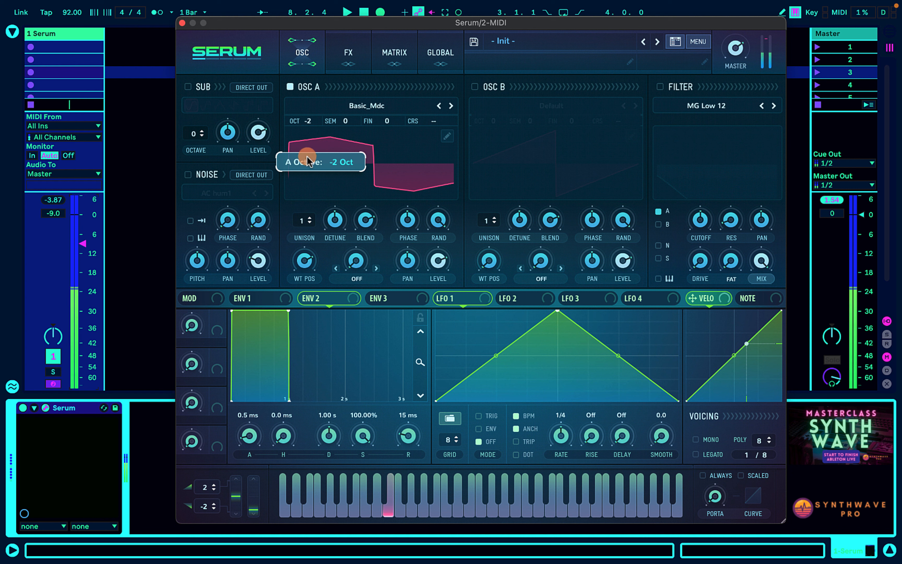
Step: Set Oscillator A to 4 unison voices and reduce both its detune and blend amounts while auditioning notes
{"action": "left_click_drag", "start_coordinate": [309, 220], "coordinate": [309, 208]}
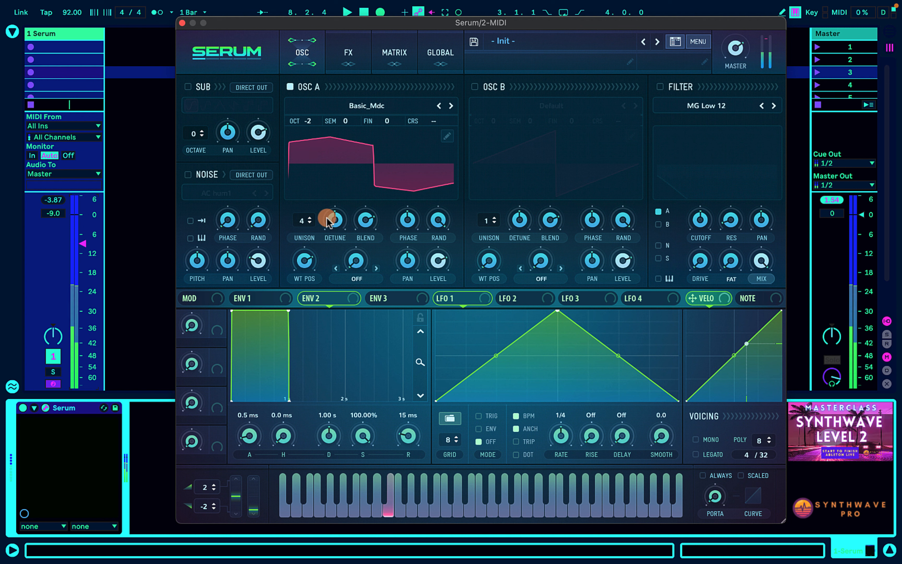
{"action": "key", "text": "d"}
{"action": "left_click", "coordinate": [335, 221]}
{"action": "key", "text": "d"}
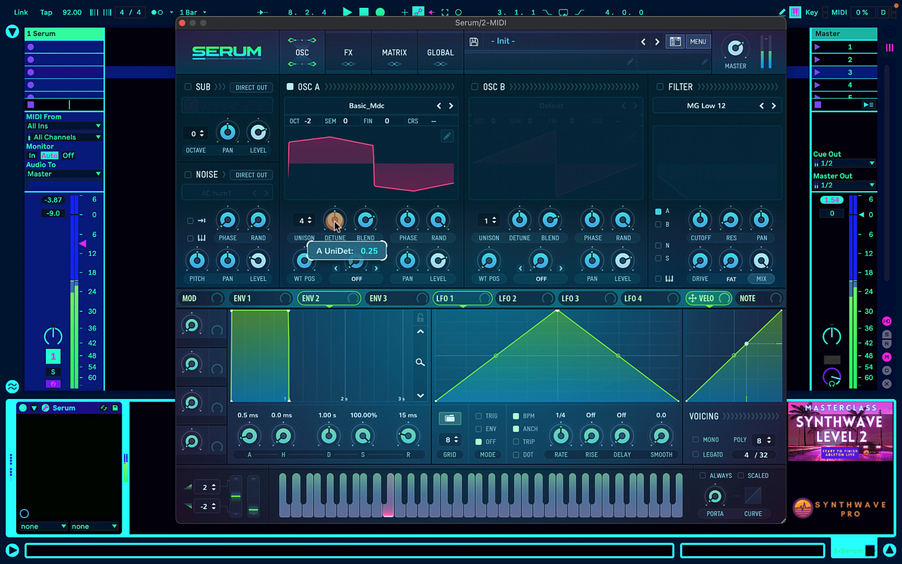
{"action": "key", "text": "d"}
{"action": "left_click_drag", "start_coordinate": [334, 223], "coordinate": [330, 244]}
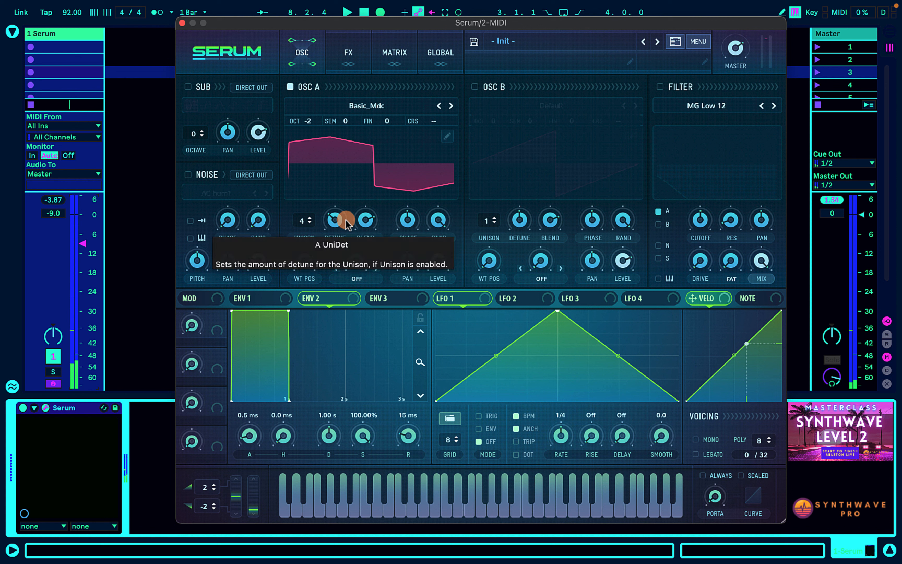
{"action": "key", "text": "d"}
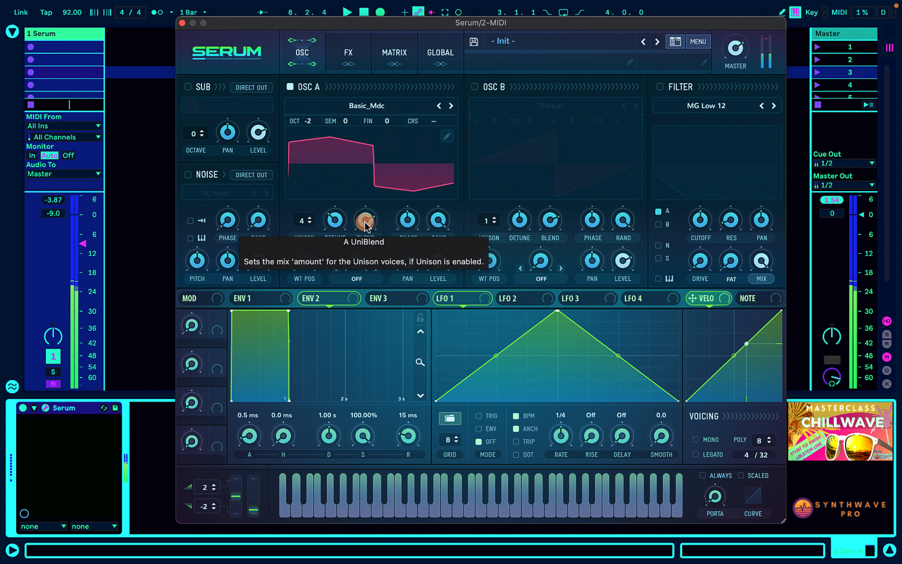
{"action": "left_click_drag", "start_coordinate": [365, 224], "coordinate": [361, 255]}
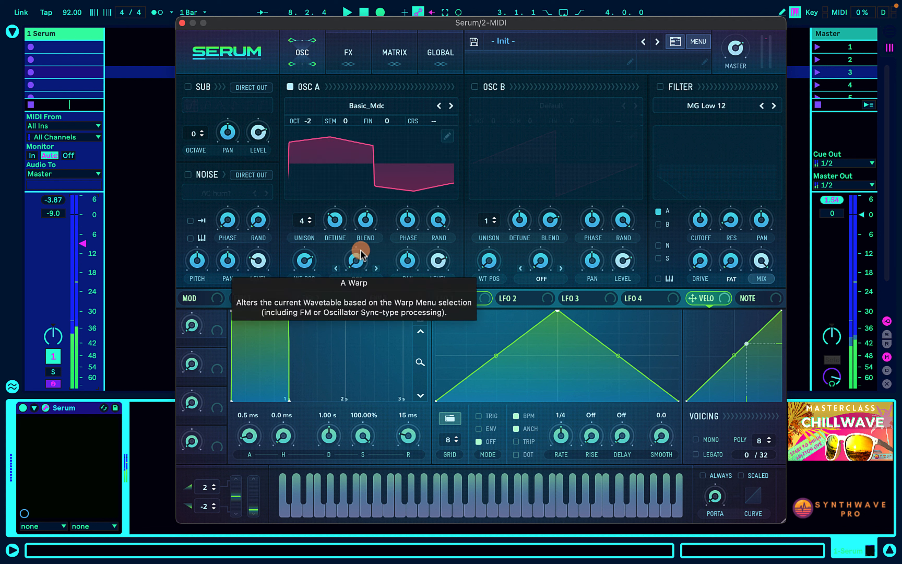
Step: Enable the filter with the MG Low 24 type and raise its cutoff until it is nearly fully open
{"action": "left_click", "coordinate": [659, 87]}
{"action": "key", "text": "d"}
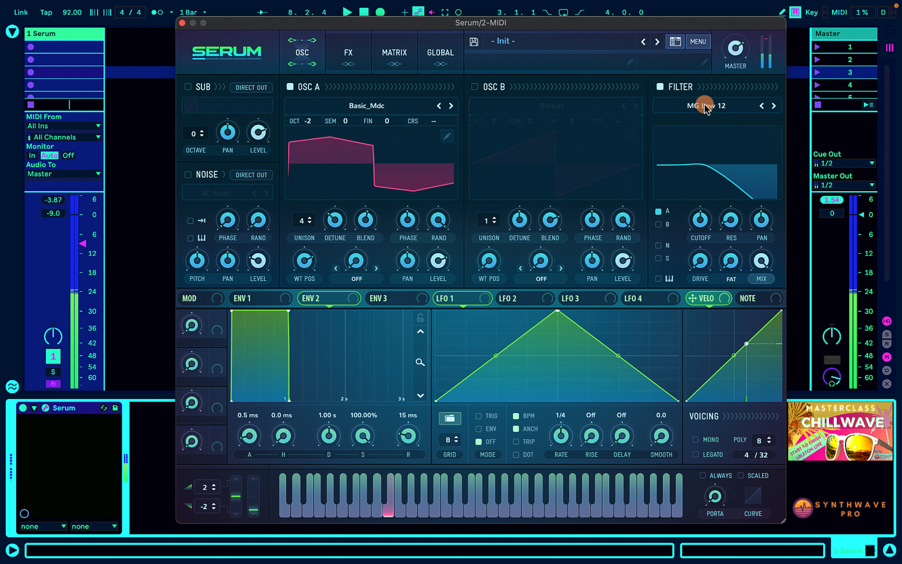
{"action": "left_click", "coordinate": [709, 104]}
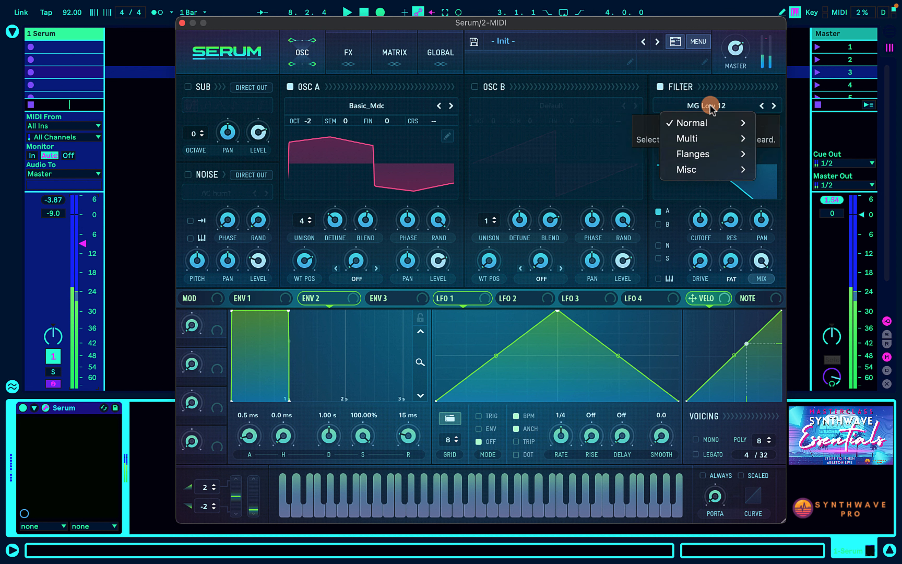
{"action": "mouse_move", "coordinate": [729, 121]}
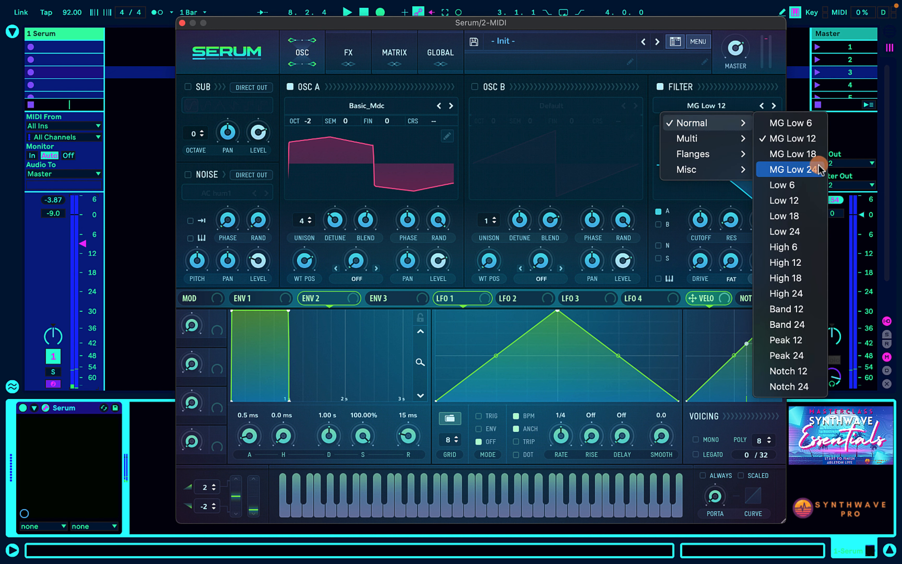
{"action": "left_click", "coordinate": [783, 171]}
{"action": "left_click_drag", "start_coordinate": [696, 220], "coordinate": [702, 161]}
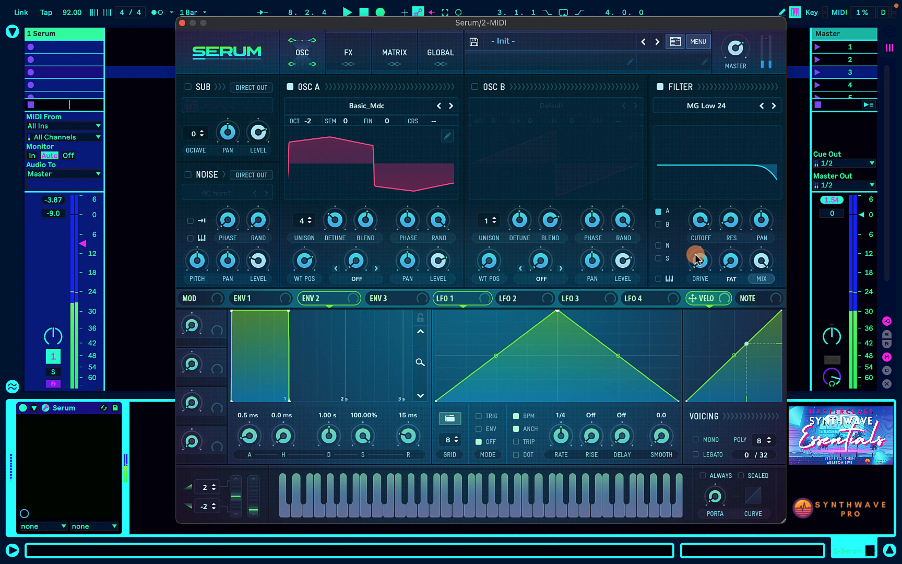
Step: Switch the voicing to mono and lengthen the release of Envelope 1
{"action": "left_click", "coordinate": [695, 440]}
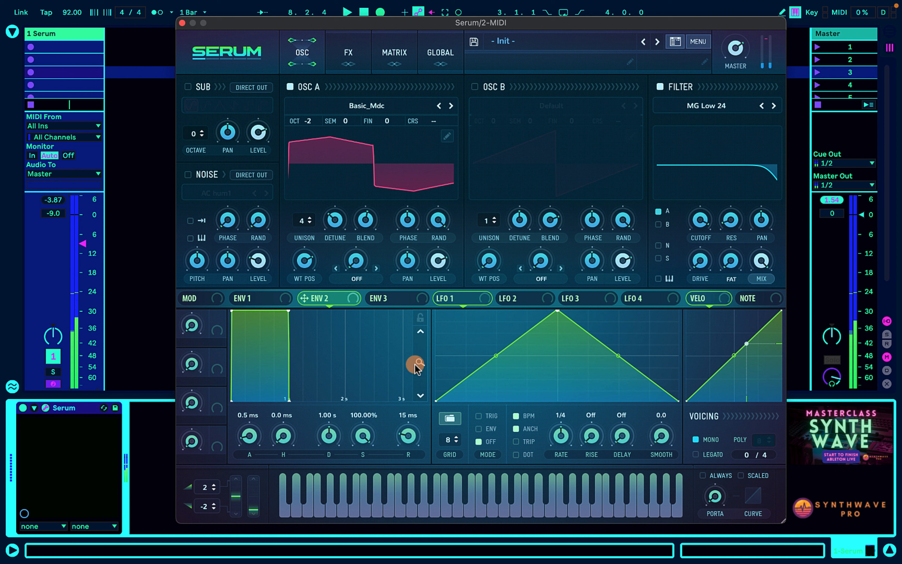
{"action": "left_click", "coordinate": [264, 298]}
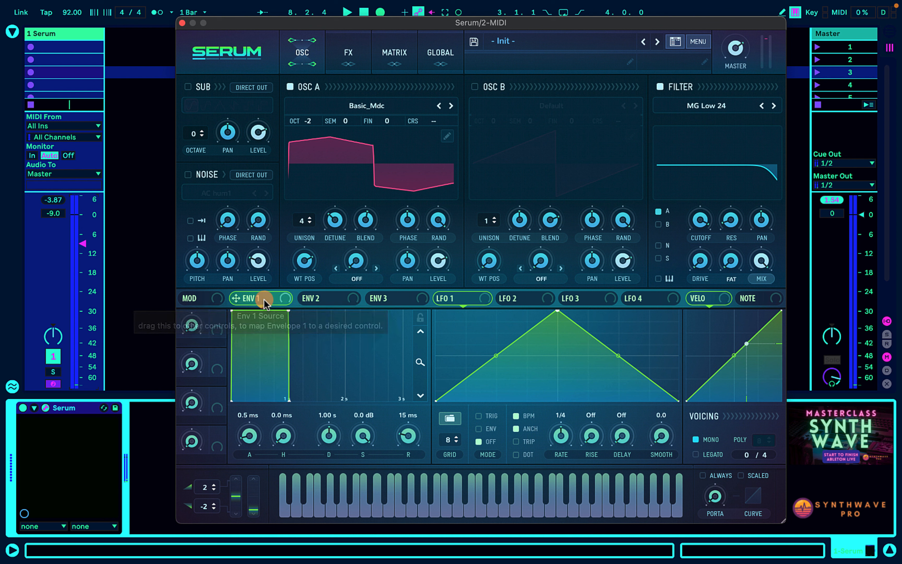
{"action": "left_click_drag", "start_coordinate": [410, 422], "coordinate": [411, 384]}
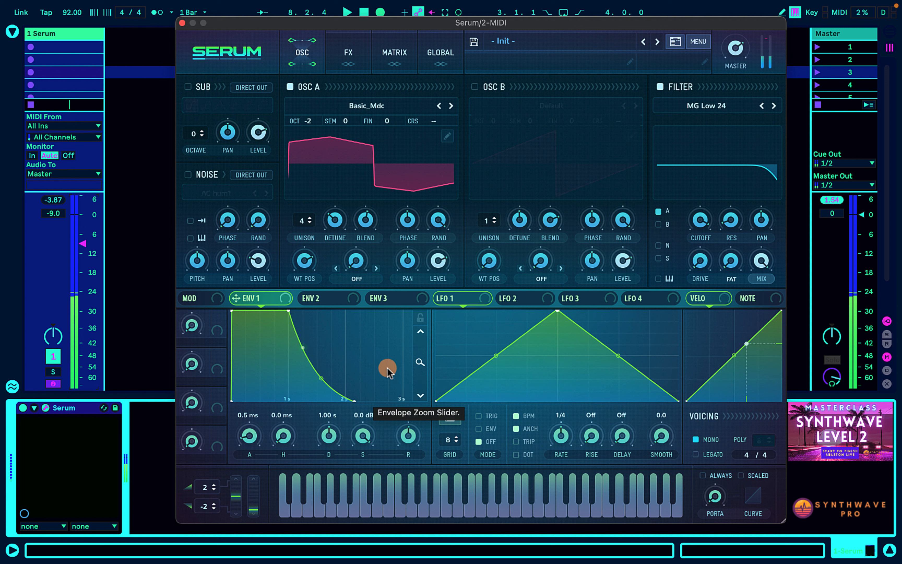
Step: Modulate the filter cutoff with Envelope 2 from a closed base setting, using 1.78 s decay, 84.83% sustain and 2.26 s release
{"action": "left_click", "coordinate": [326, 299]}
{"action": "left_click_drag", "start_coordinate": [306, 297], "coordinate": [701, 145]}
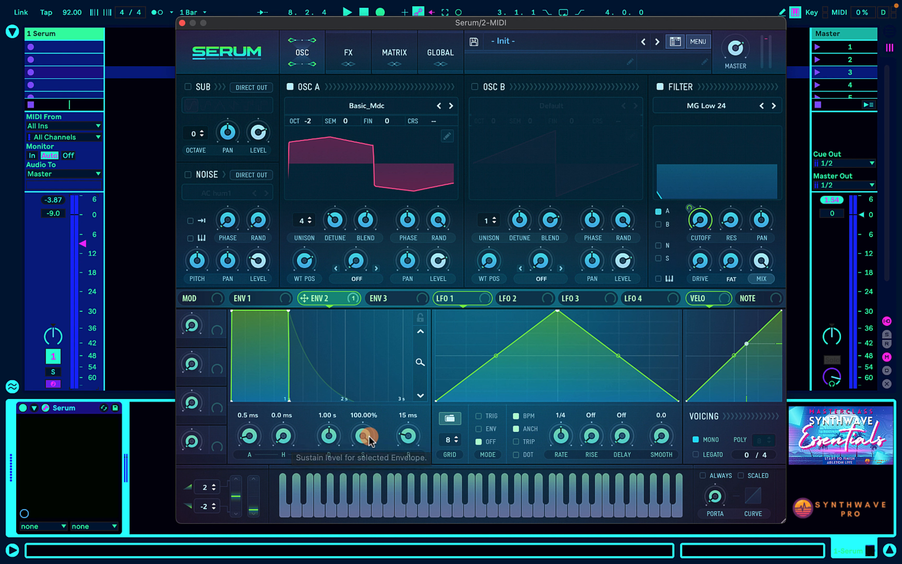
{"action": "left_click_drag", "start_coordinate": [405, 439], "coordinate": [417, 384]}
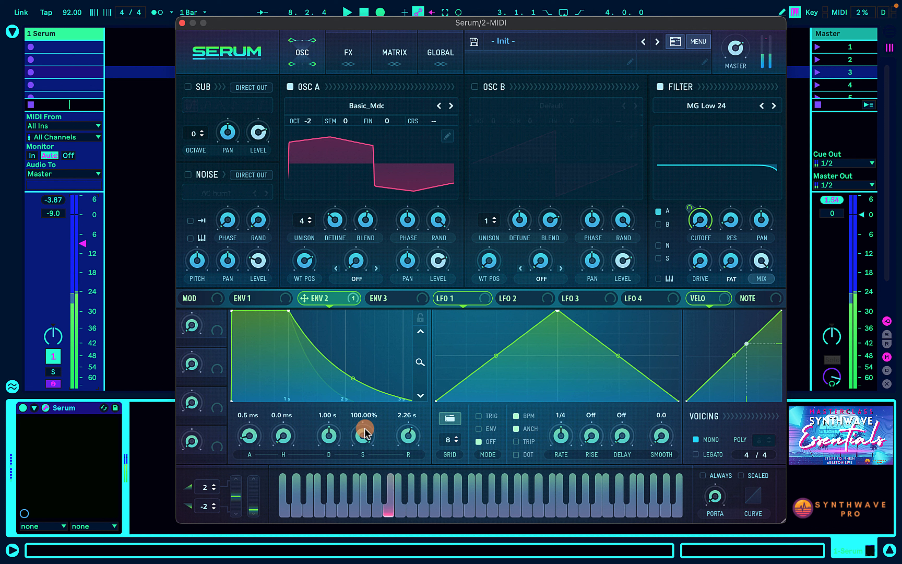
{"action": "left_click_drag", "start_coordinate": [361, 429], "coordinate": [331, 427]}
{"action": "left_click", "coordinate": [334, 440]}
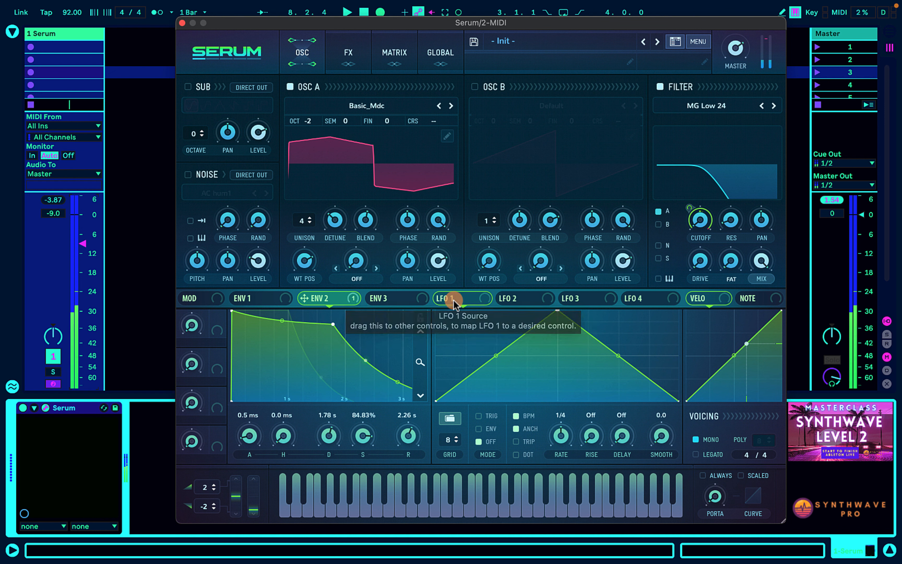
Step: Modulate Oscillator A's wavetable position with LFO 1, with BPM sync off and the rate at 0.4 Hz
{"action": "left_click_drag", "start_coordinate": [453, 300], "coordinate": [306, 258]}
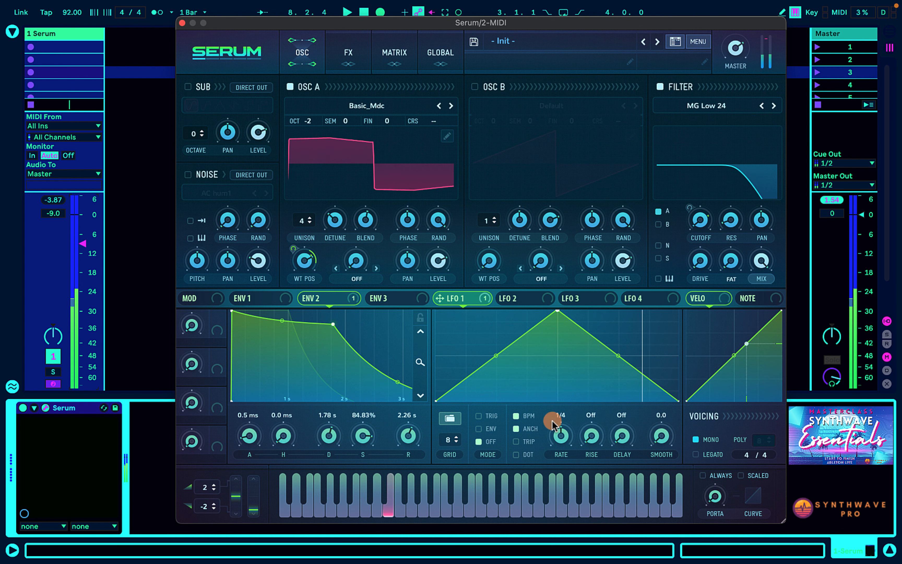
{"action": "left_click", "coordinate": [517, 415]}
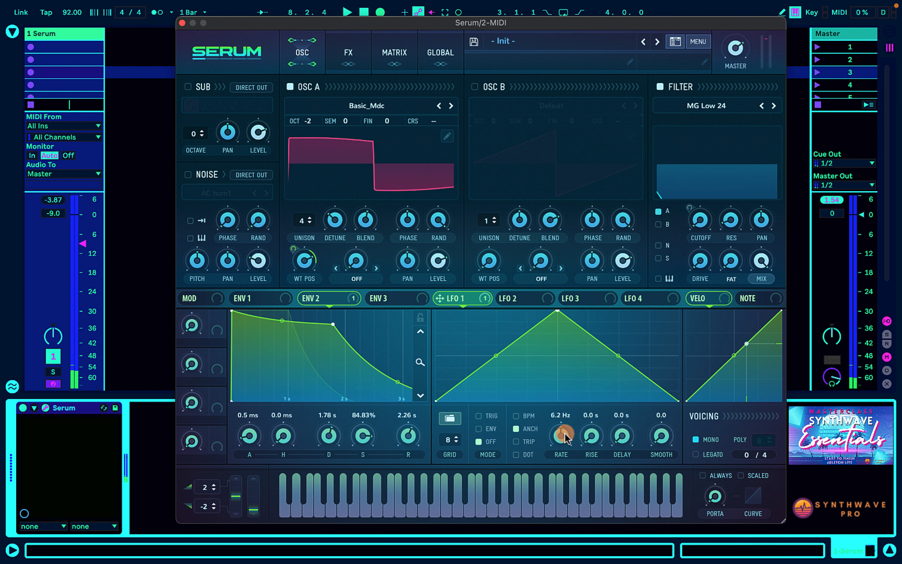
{"action": "left_click_drag", "start_coordinate": [564, 436], "coordinate": [554, 466]}
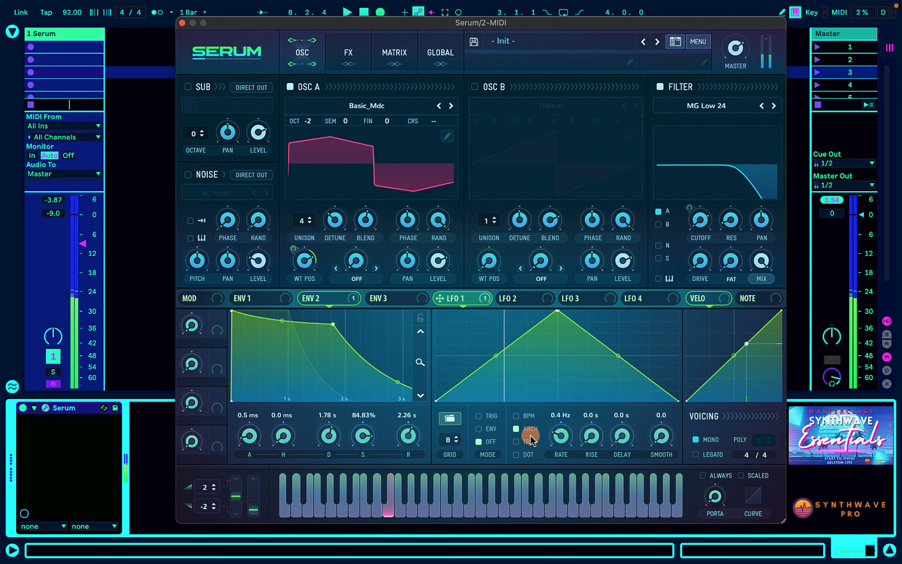
Step: Reduce LFO 1's wavetable position modulation to about 14 and set its rate to 0.3 Hz and smoothing to 11.3
{"action": "mouse_move", "coordinate": [295, 252]}
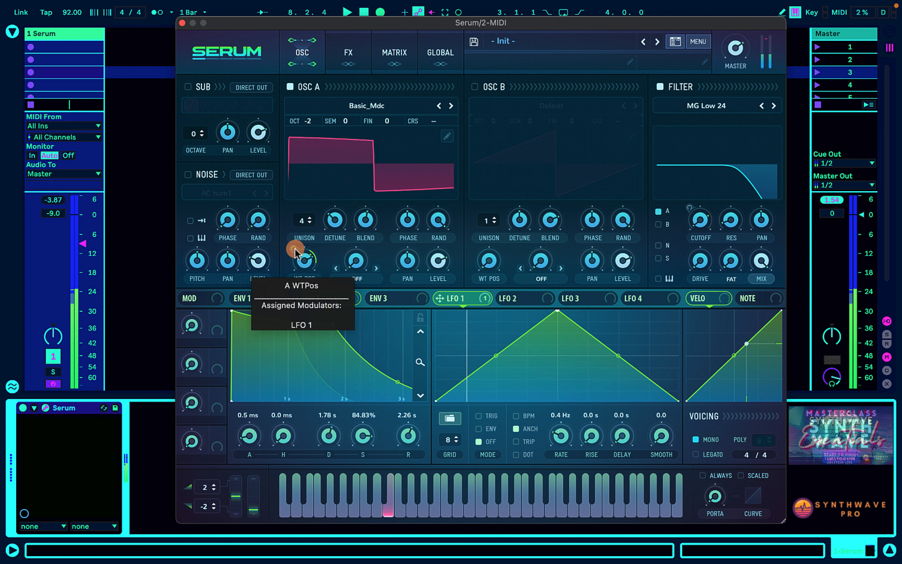
{"action": "left_click_drag", "start_coordinate": [294, 249], "coordinate": [295, 253]}
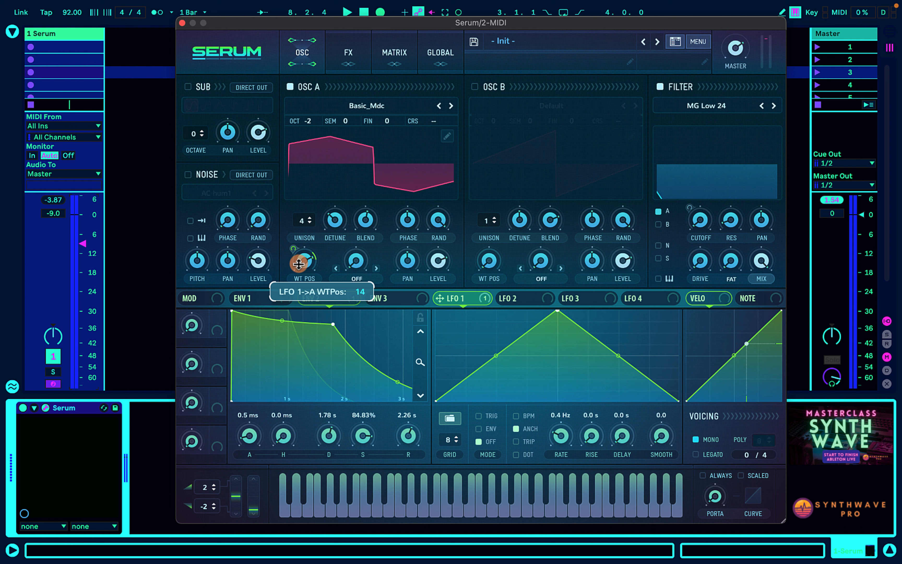
{"action": "left_click_drag", "start_coordinate": [299, 266], "coordinate": [299, 265]}
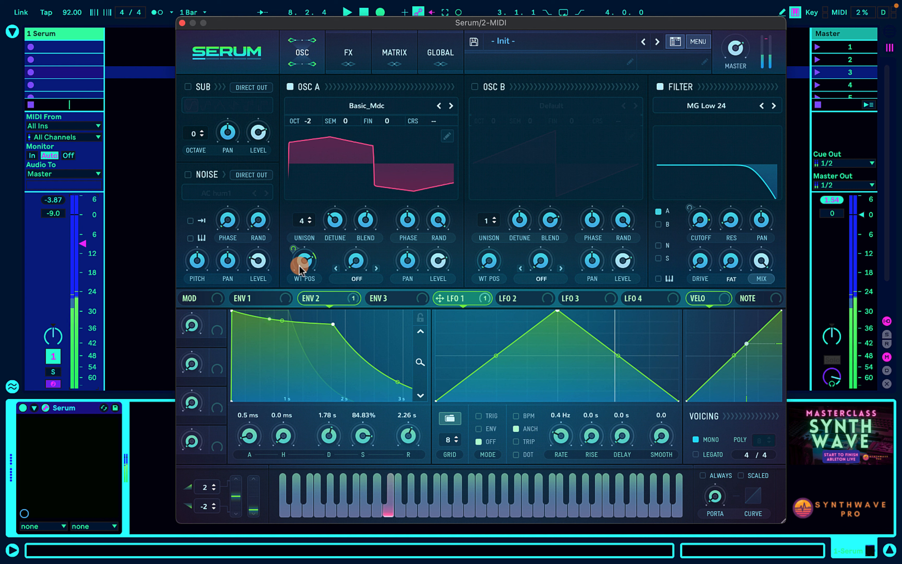
{"action": "mouse_move", "coordinate": [560, 435]}
{"action": "left_mouse_down"}
{"action": "mouse_move", "coordinate": [568, 430]}
{"action": "mouse_move", "coordinate": [564, 438]}
{"action": "left_mouse_up"}
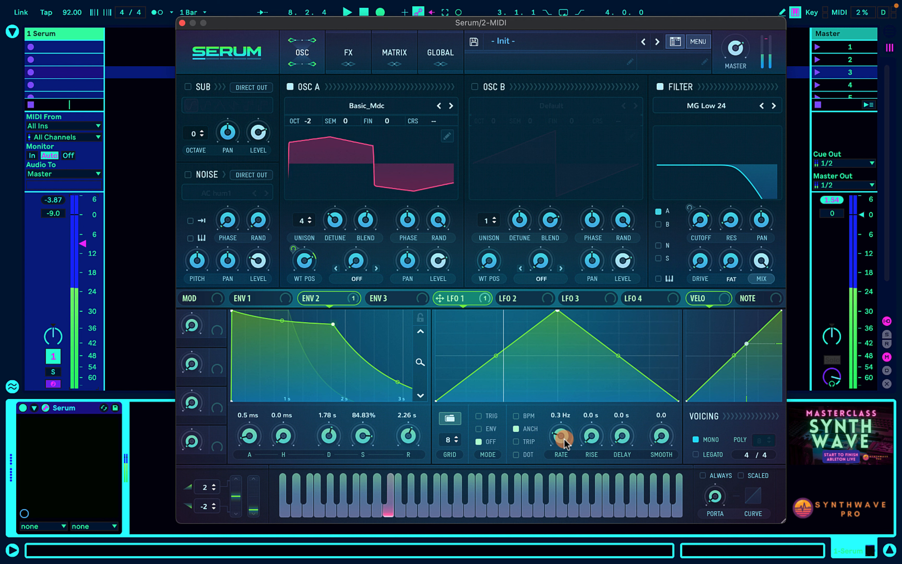
{"action": "left_click_drag", "start_coordinate": [665, 437], "coordinate": [666, 424]}
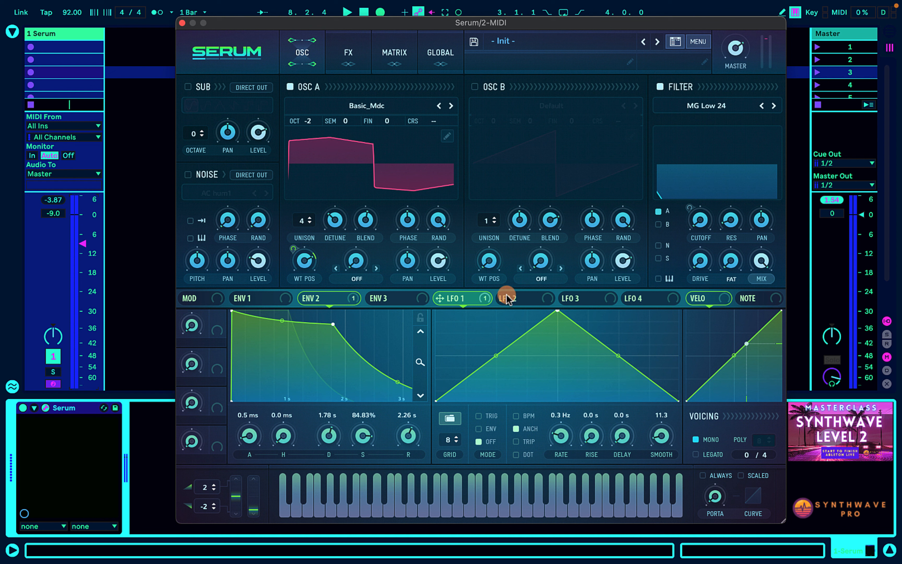
Step: Modulate Oscillator A's fine tuning with LFO 2 and set its rate to 1/32, testing with a few notes
{"action": "left_click", "coordinate": [514, 299]}
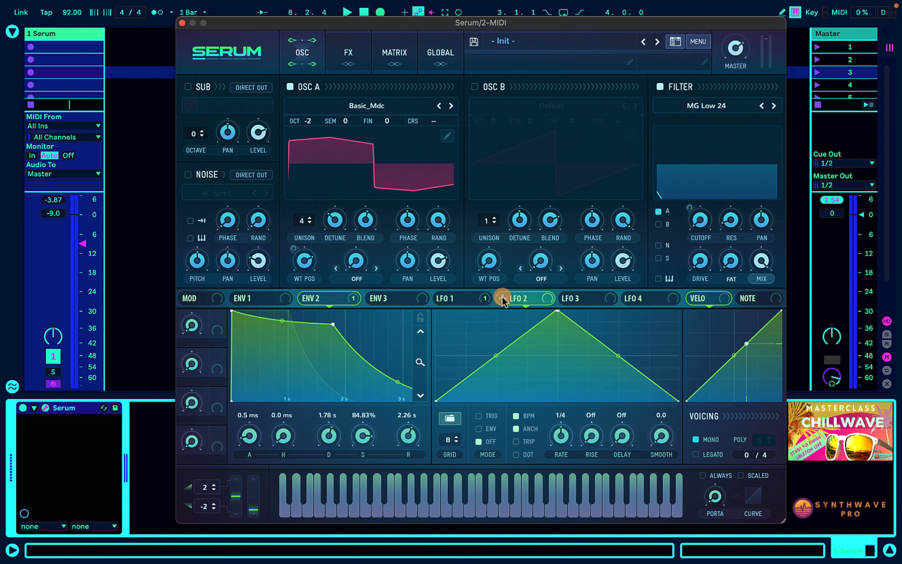
{"action": "left_click_drag", "start_coordinate": [502, 300], "coordinate": [388, 120]}
{"action": "mouse_move", "coordinate": [394, 121]}
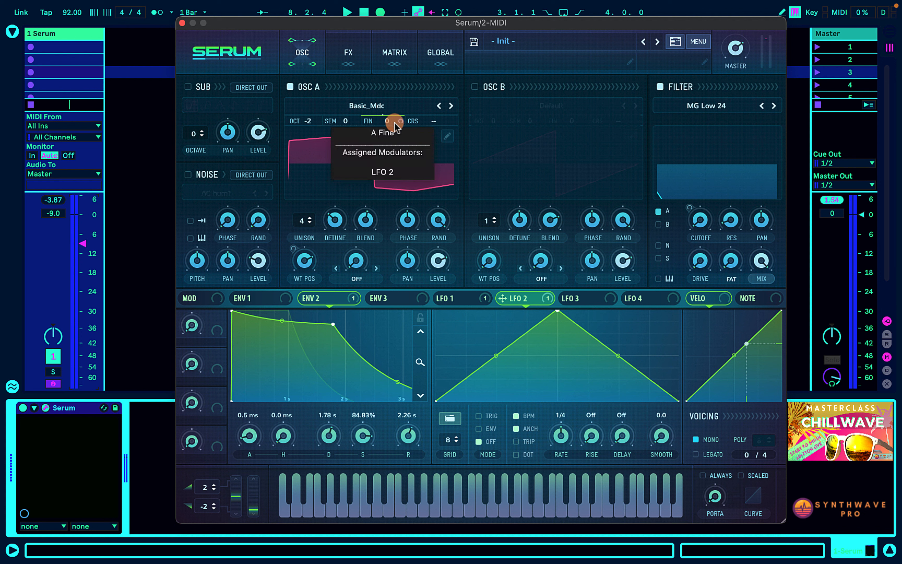
{"action": "key", "text": "f"}
{"action": "key", "text": "g"}
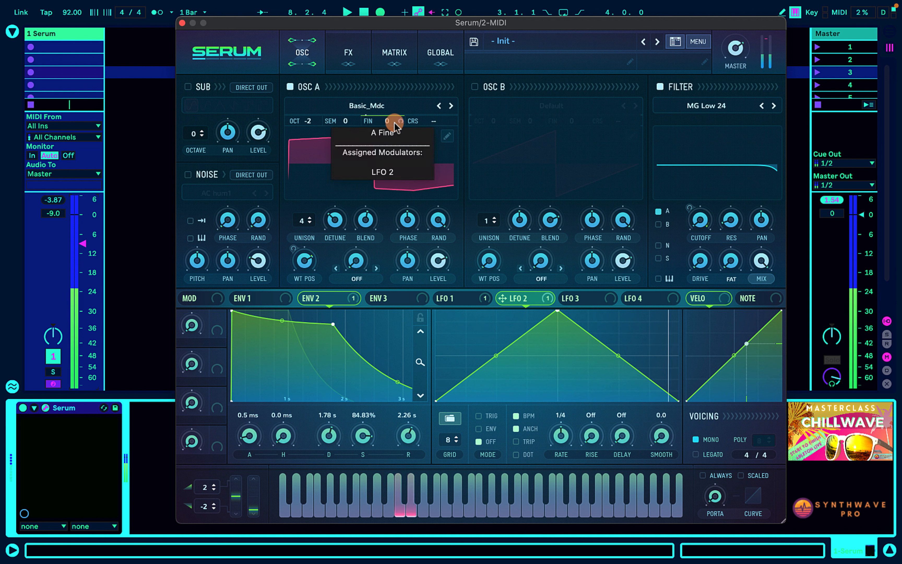
{"action": "key", "text": "h"}
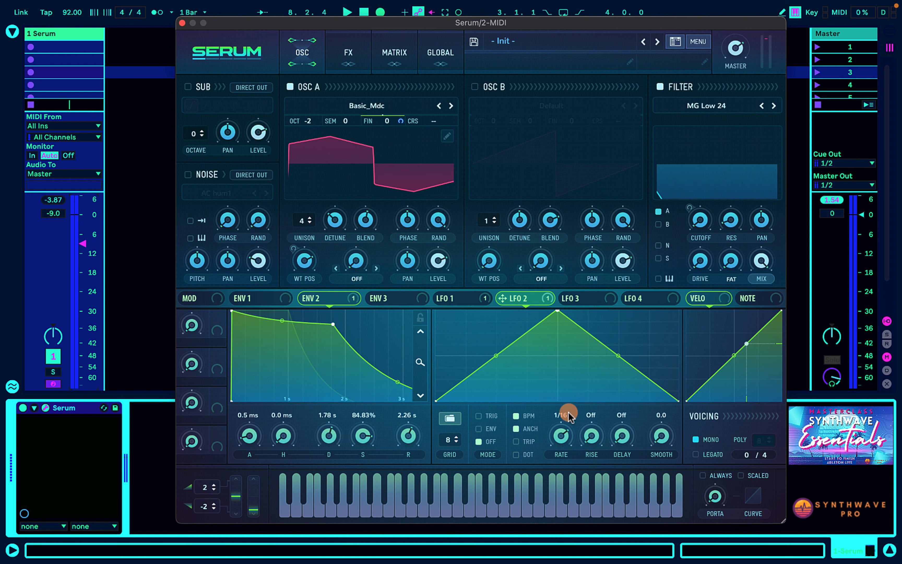
{"action": "key", "text": "h"}
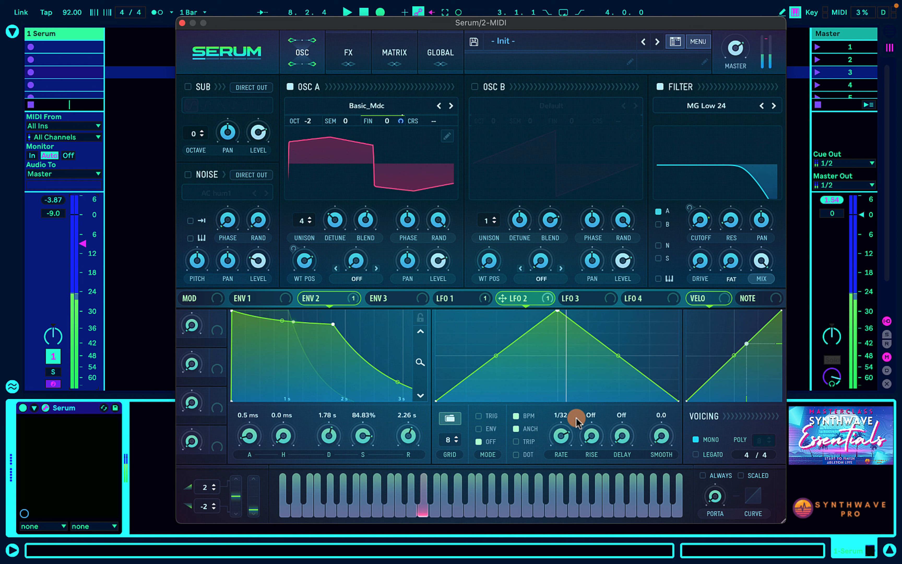
Step: Reduce LFO 2's modulation amount on Oscillator A's fine tuning and set the LFO smoothing to 25.4
{"action": "left_click_drag", "start_coordinate": [401, 121], "coordinate": [412, 186]}
{"action": "key", "text": "h"}
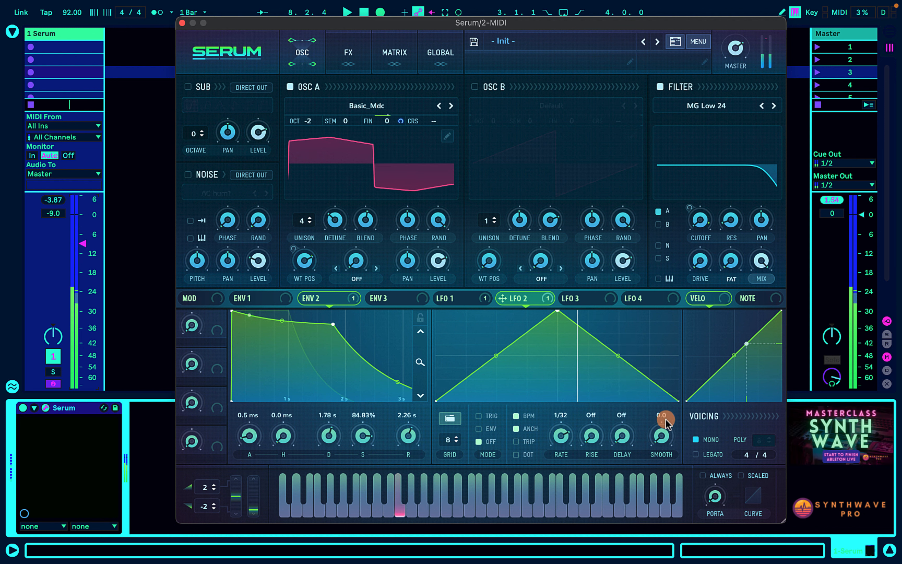
{"action": "mouse_move", "coordinate": [661, 433]}
{"action": "left_mouse_down"}
{"action": "mouse_move", "coordinate": [667, 401]}
{"action": "mouse_move", "coordinate": [663, 429]}
{"action": "left_mouse_up"}
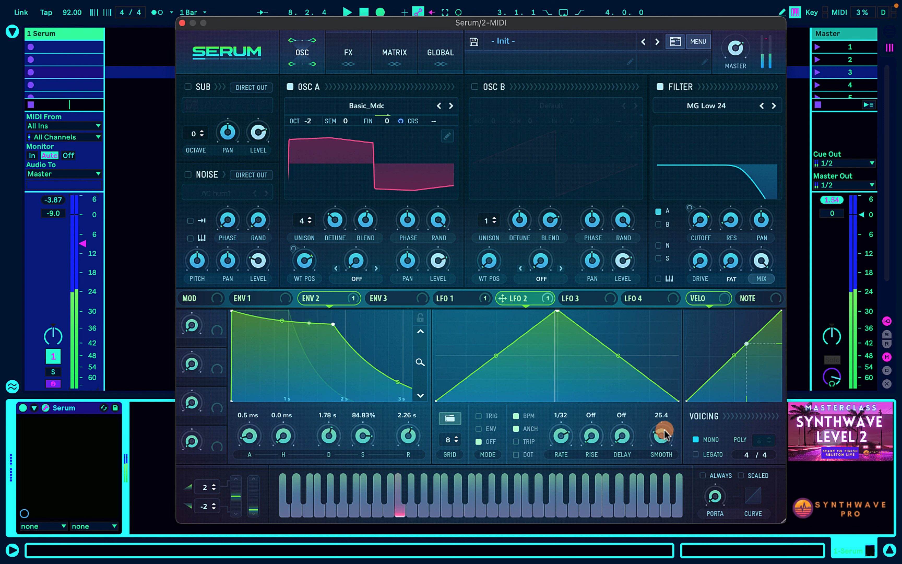
Step: Modulate Oscillator A's fine tuning by a small amount with LFO 3, with BPM sync off and the rate at 1.2 Hz
{"action": "left_click", "coordinate": [568, 298]}
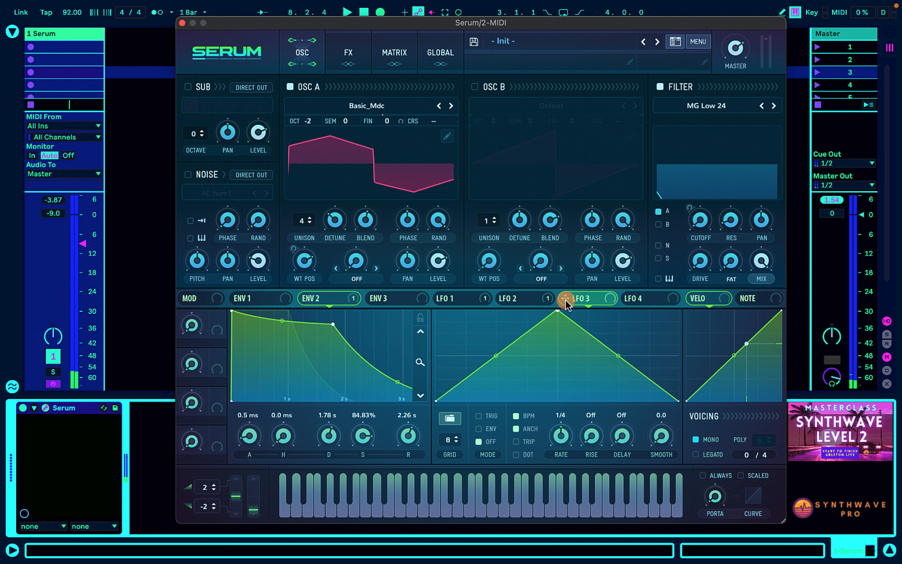
{"action": "left_click_drag", "start_coordinate": [565, 303], "coordinate": [425, 160]}
{"action": "left_click_drag", "start_coordinate": [403, 133], "coordinate": [387, 121]}
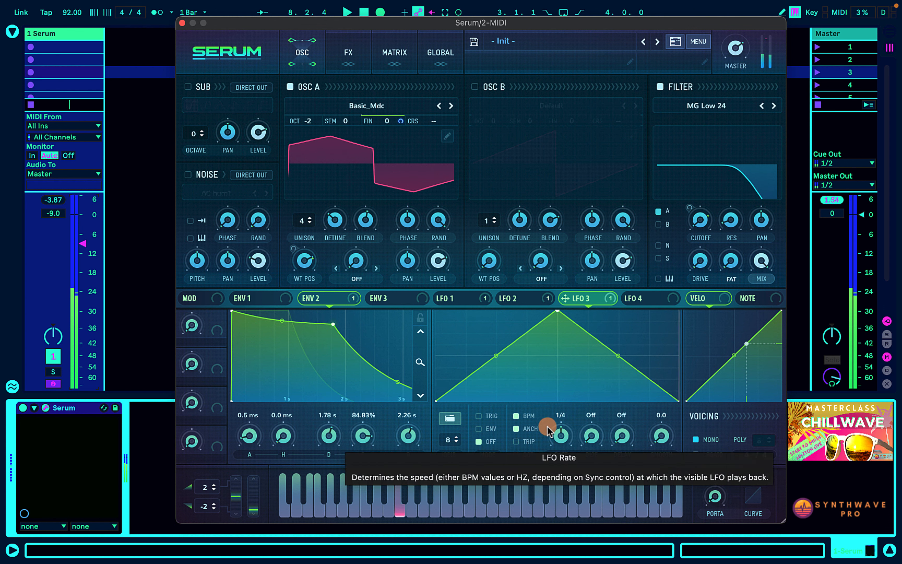
{"action": "left_click", "coordinate": [515, 416]}
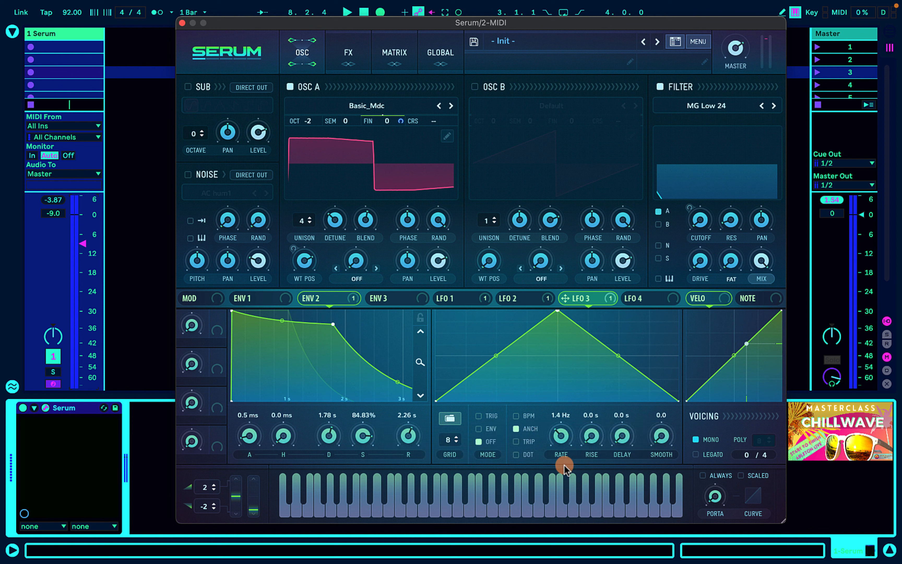
{"action": "left_click_drag", "start_coordinate": [563, 469], "coordinate": [563, 470]}
{"action": "left_click_drag", "start_coordinate": [555, 408], "coordinate": [410, 192]}
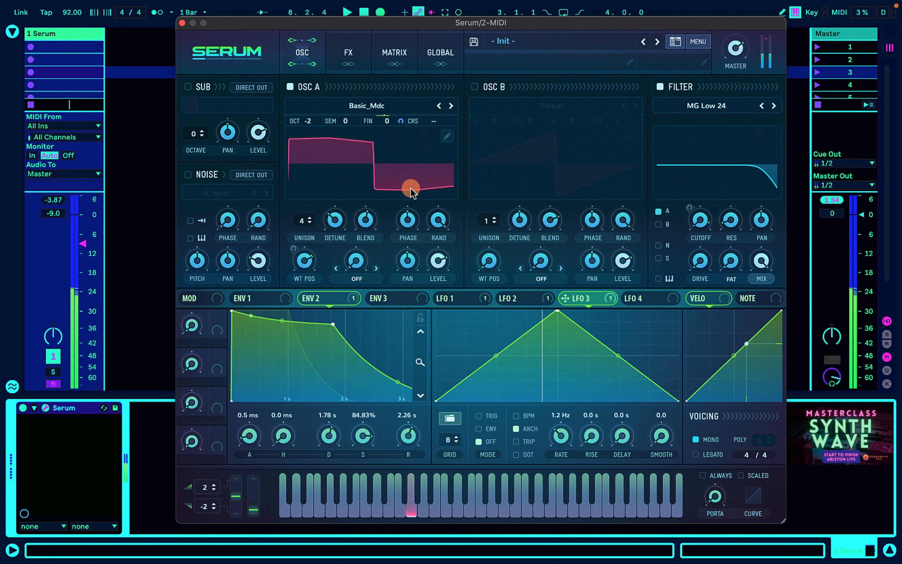
Step: Fine-tune LFO 1's modulation amount on Oscillator A's wavetable position
{"action": "left_click", "coordinate": [457, 299]}
{"action": "left_click_drag", "start_coordinate": [294, 248], "coordinate": [293, 255]}
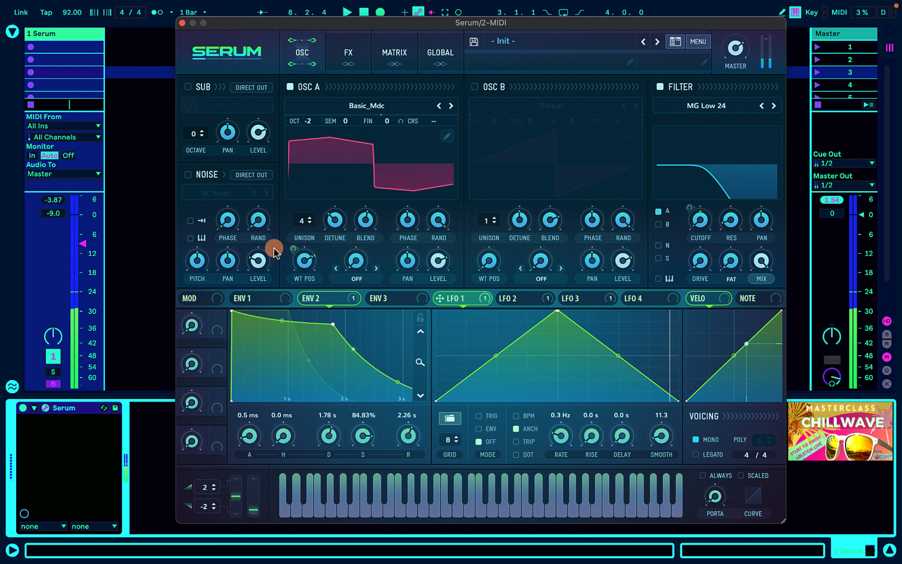
Step: Switch off Oscillator A, enable the noise oscillator and load the H-Breath sound from the Organics category
{"action": "left_click", "coordinate": [290, 86]}
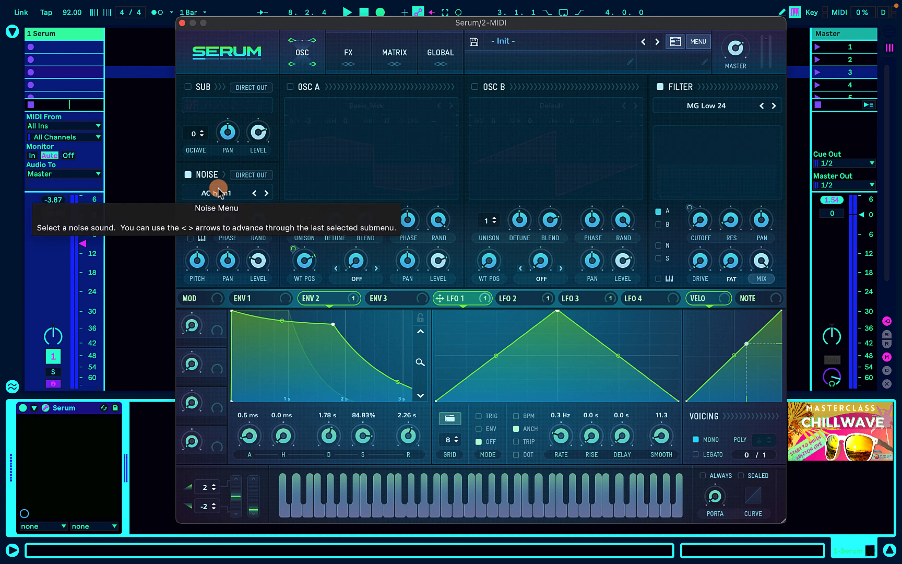
{"action": "left_click", "coordinate": [221, 194]}
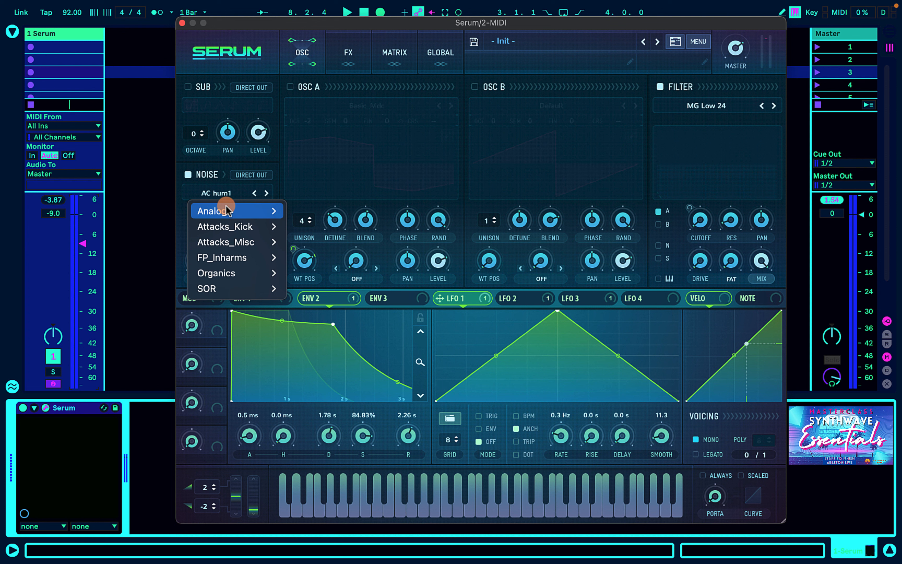
{"action": "mouse_move", "coordinate": [246, 273]}
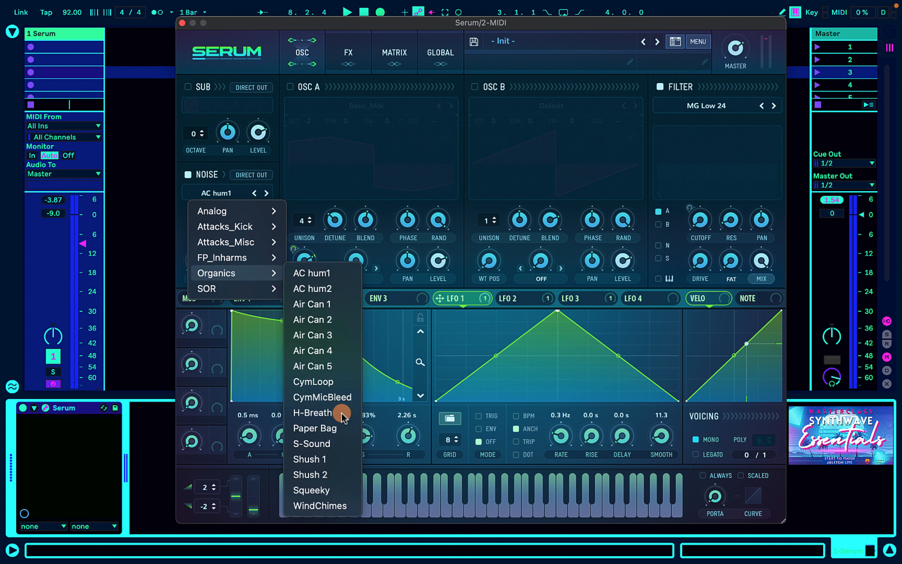
{"action": "left_click", "coordinate": [320, 412]}
Step: Raise the noise oscillator's level and enable its pitch tracking, testing the noise alone with a few notes
{"action": "left_click_drag", "start_coordinate": [251, 262], "coordinate": [271, 243]}
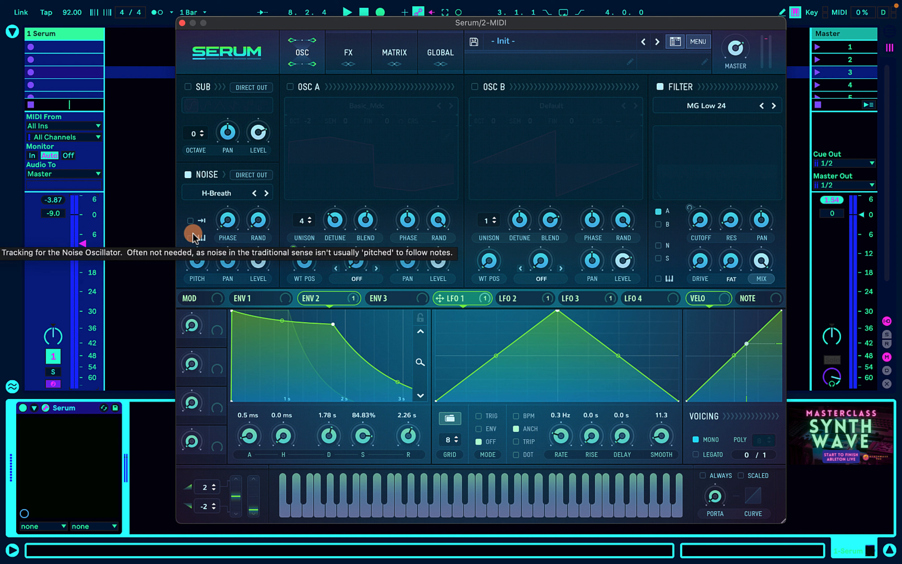
{"action": "key", "text": "d"}
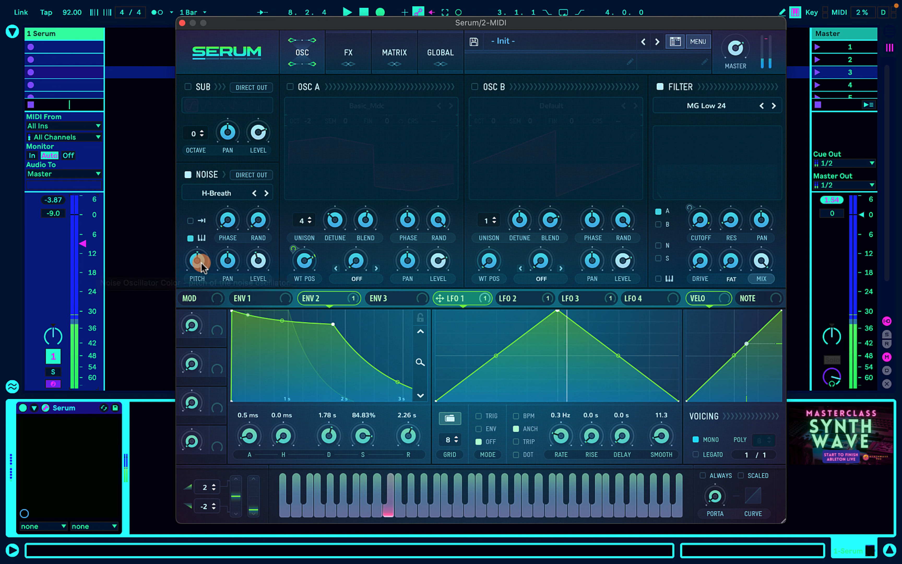
{"action": "key", "text": "f"}
{"action": "key", "text": "g"}
{"action": "key", "text": "d"}
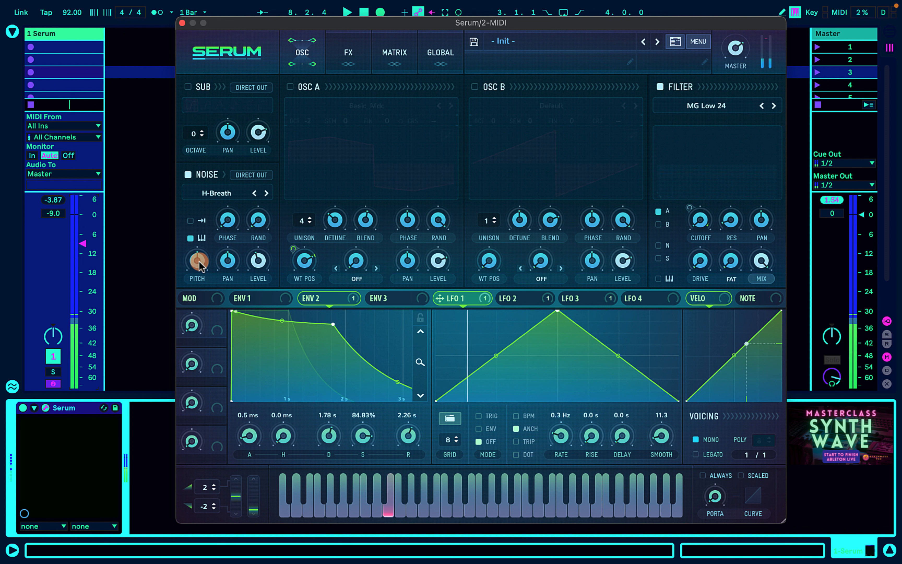
Step: Switch Oscillator A back on and tune the noise oscillator's pitch to 15.5 while testing with notes
{"action": "left_click", "coordinate": [290, 86]}
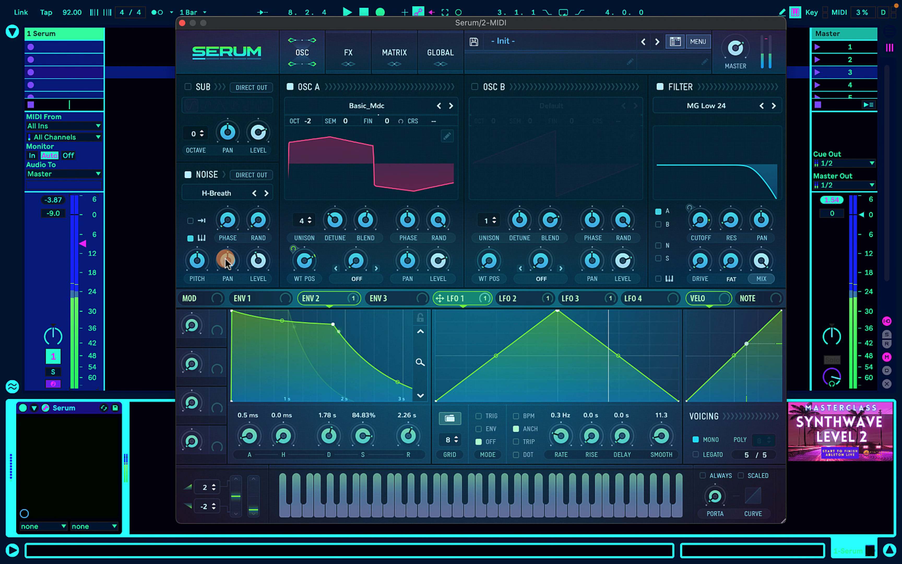
{"action": "mouse_move", "coordinate": [201, 258]}
{"action": "key", "text": "d"}
{"action": "mouse_move", "coordinate": [200, 258]}
{"action": "left_mouse_down"}
{"action": "mouse_move", "coordinate": [197, 236]}
{"action": "mouse_move", "coordinate": [192, 259]}
{"action": "left_mouse_up"}
{"action": "key", "text": "d"}
{"action": "key", "text": "d"}
{"action": "key", "text": "d"}
{"action": "key", "text": "d"}
{"action": "key", "text": "d"}
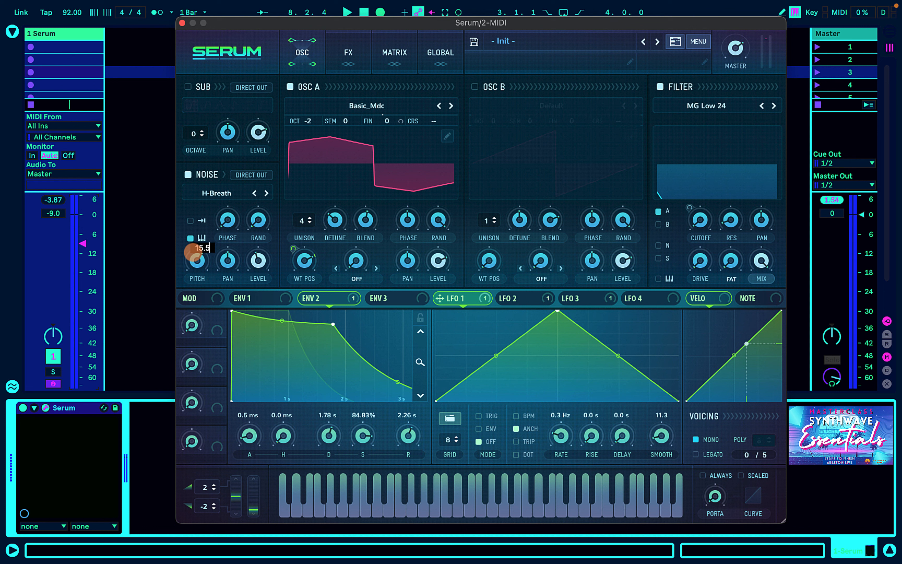
{"action": "key", "text": "f"}
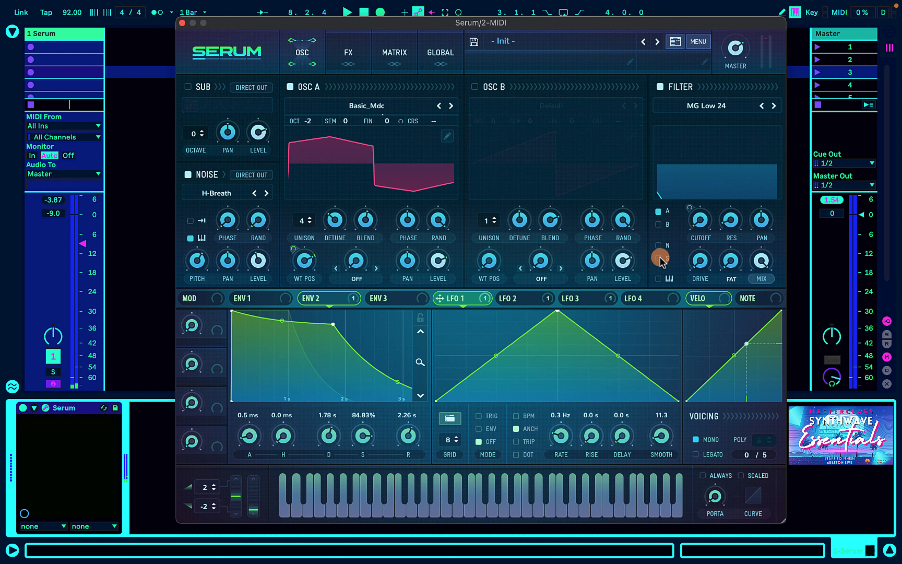
Step: Route the noise oscillator through the filter and lower its level, comparing the sound with the noise off and on
{"action": "left_click", "coordinate": [657, 246]}
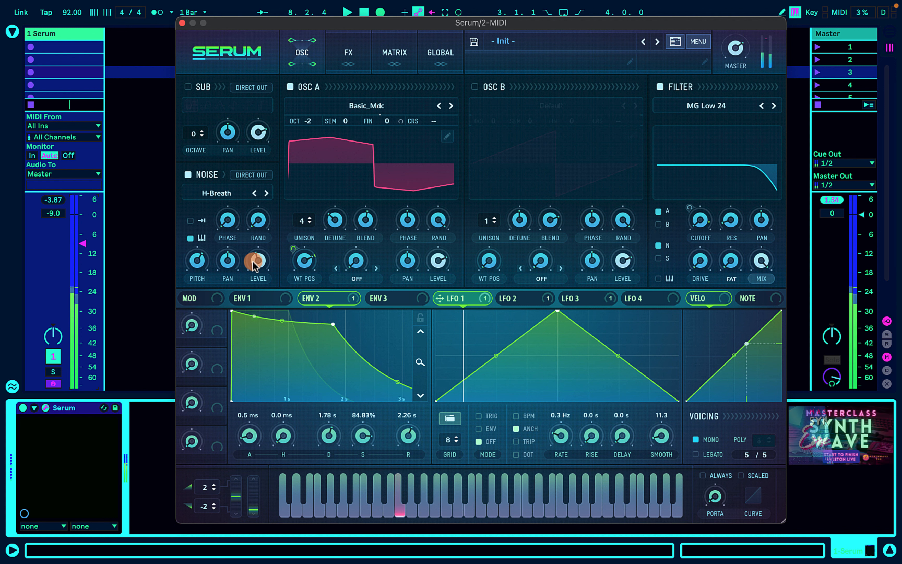
{"action": "left_click_drag", "start_coordinate": [256, 259], "coordinate": [258, 311]}
{"action": "left_click", "coordinate": [188, 175]}
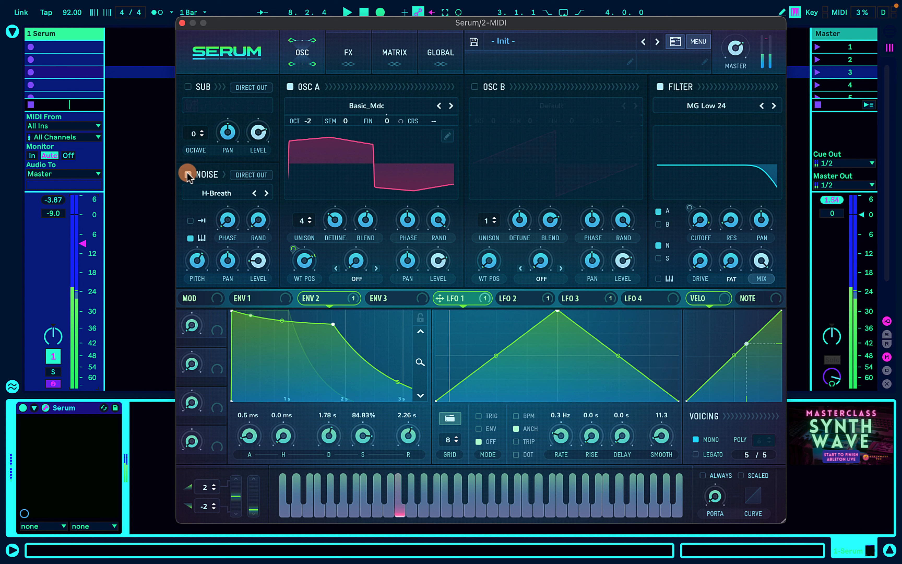
{"action": "left_click", "coordinate": [188, 175]}
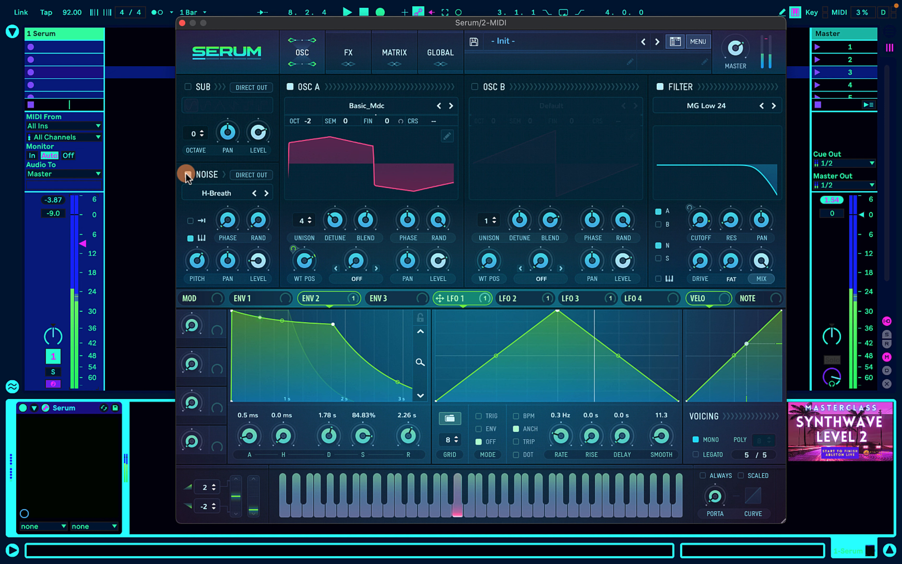